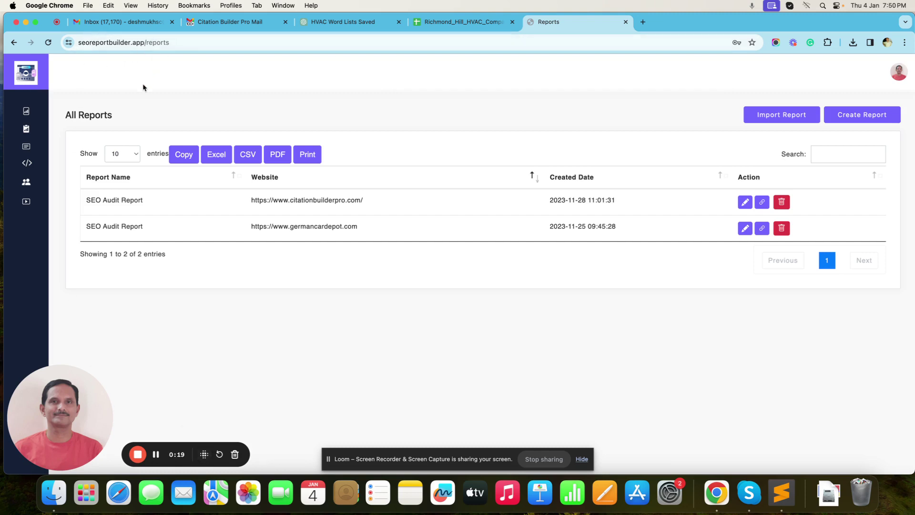
Create a new content entry and add "richmond hill hvac company" from the Sublime Text notes to its Exact Match Words
click(31, 165)
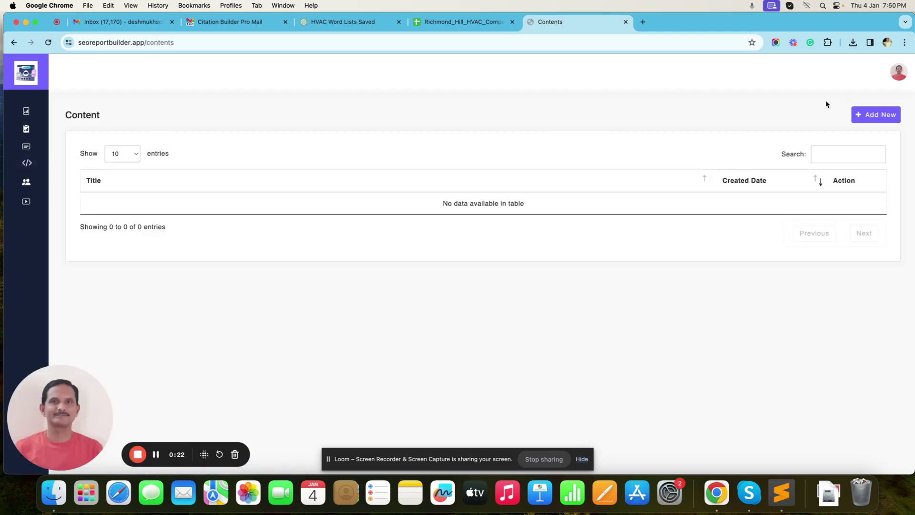
click(888, 116)
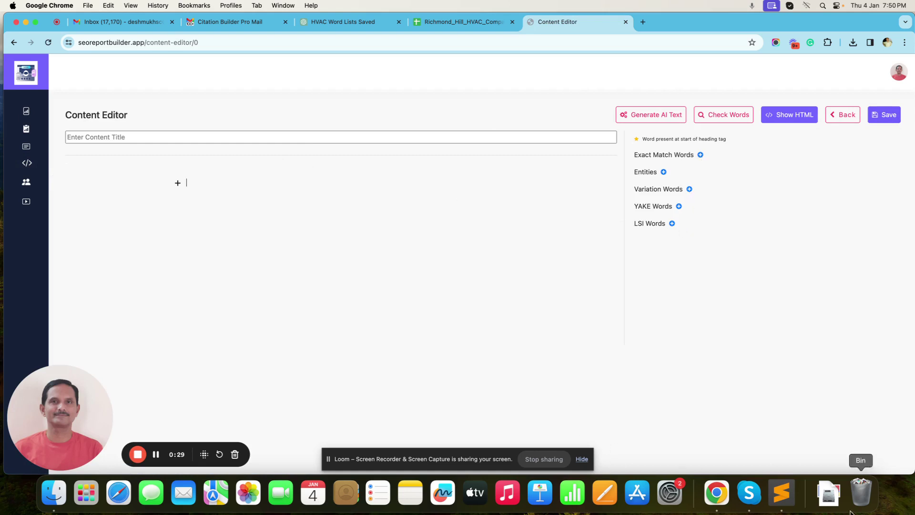
click(781, 496)
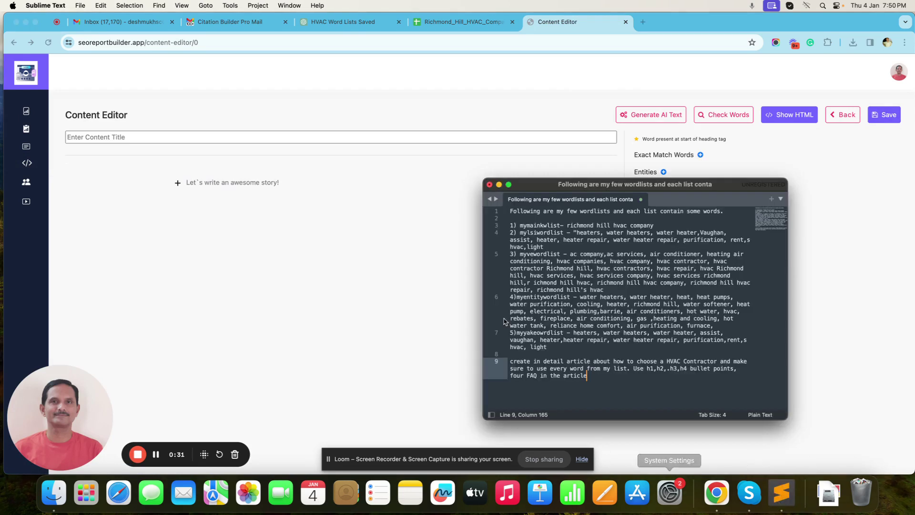
drag(568, 226, 654, 226)
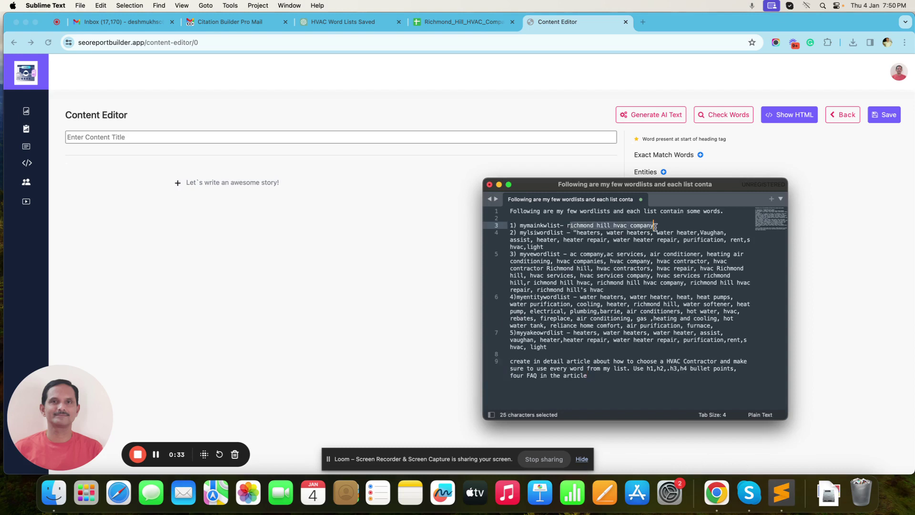
key(super+c)
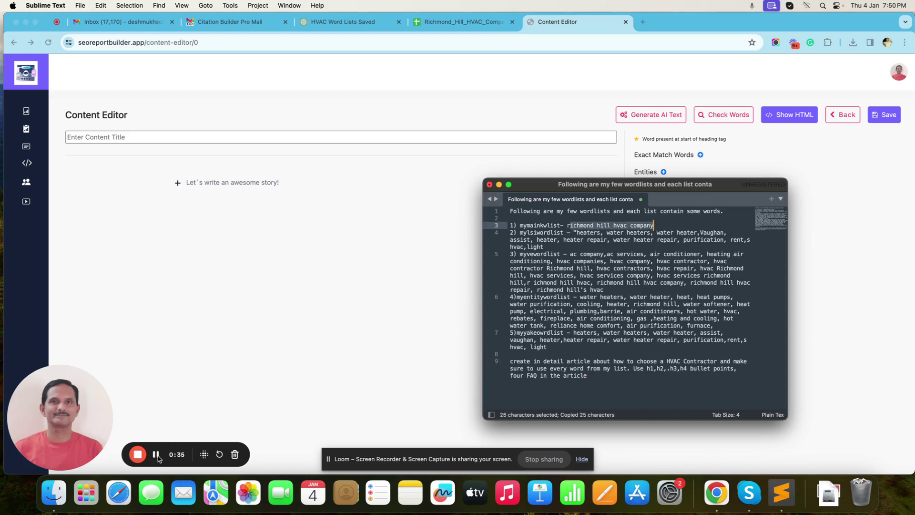
click(425, 294)
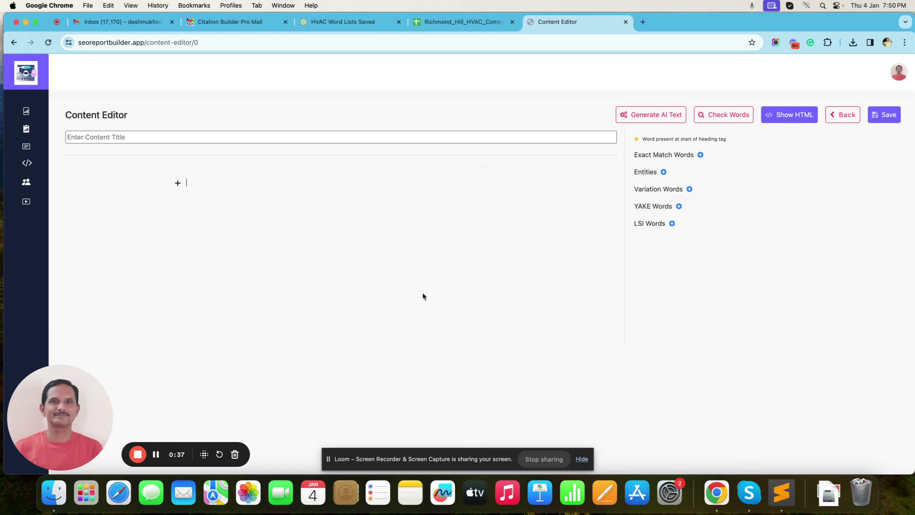
click(700, 154)
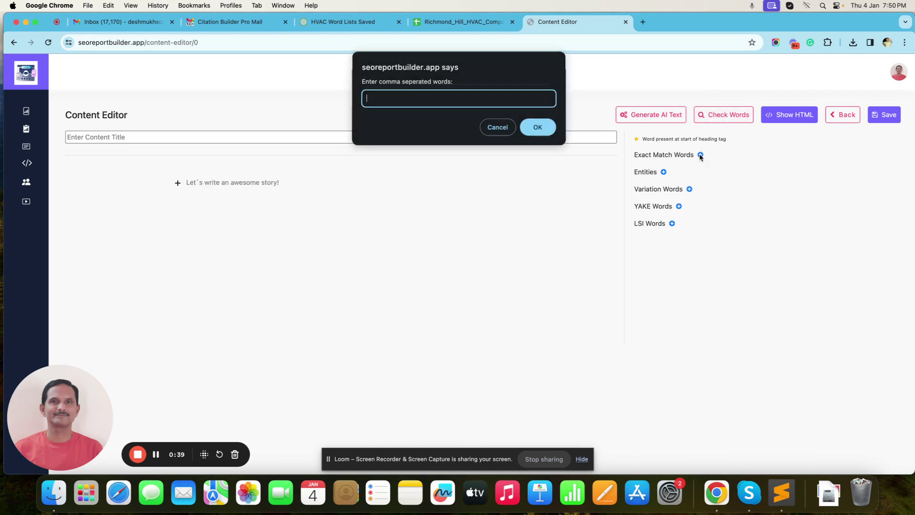
key(super+v)
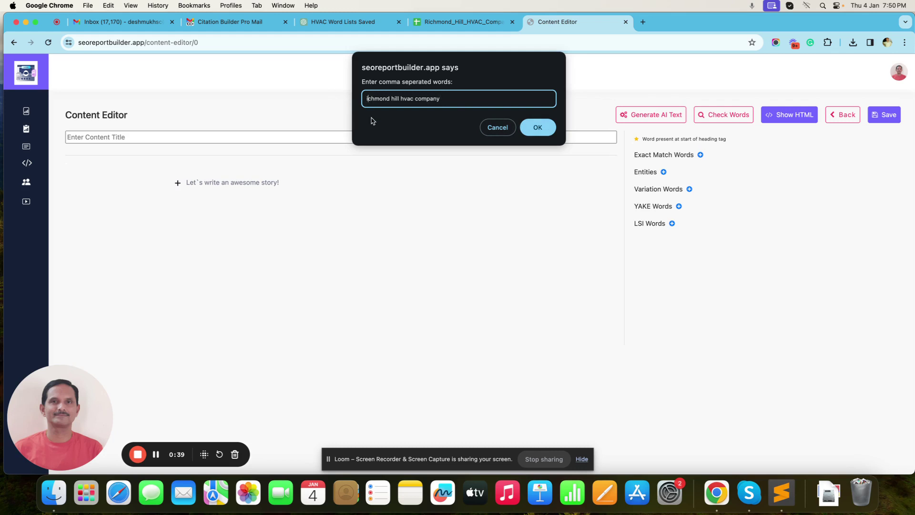
text(R)
click(537, 129)
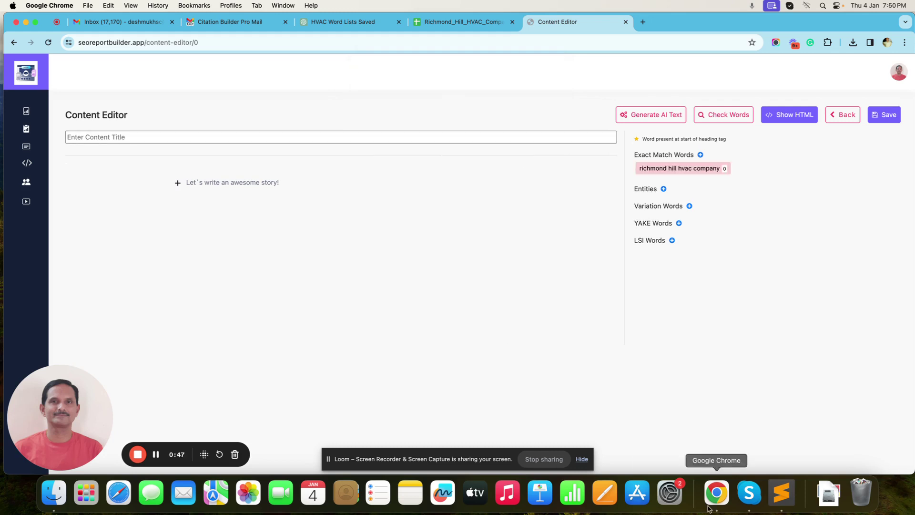
Copy the words of the second list, mylsiwordlist, from the notes in Sublime Text
click(777, 493)
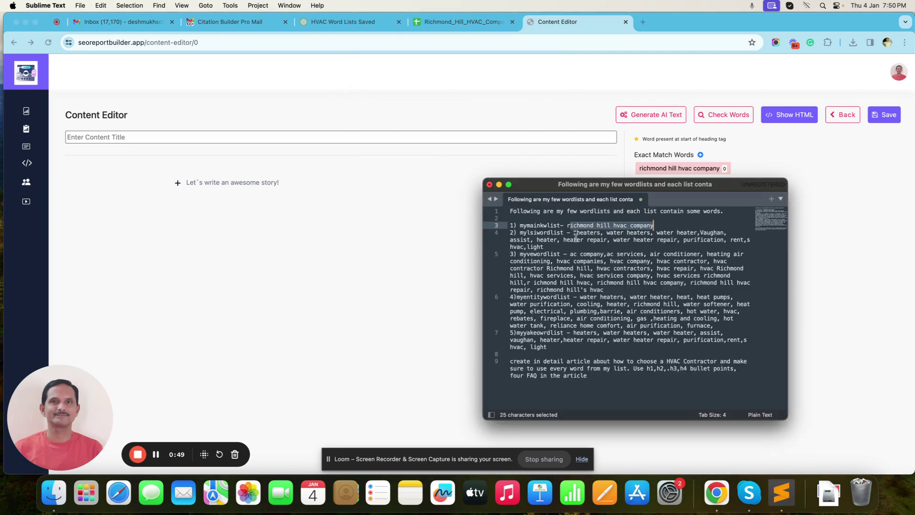
drag(577, 234, 568, 244)
key(super+c)
click(156, 456)
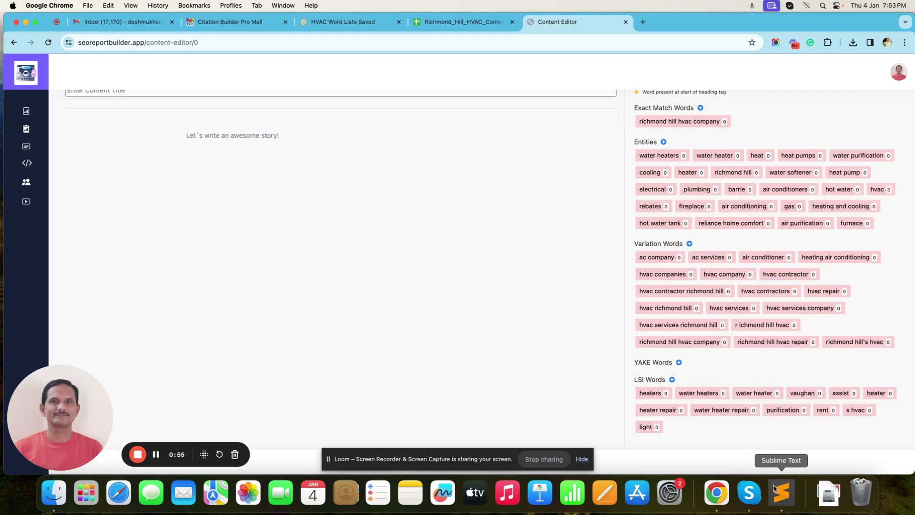
Copy the words of myyakeowrdlist, from "heaters" to "light", from the Sublime Text notes and add them as YAKE Words in the Content Editor
click(776, 493)
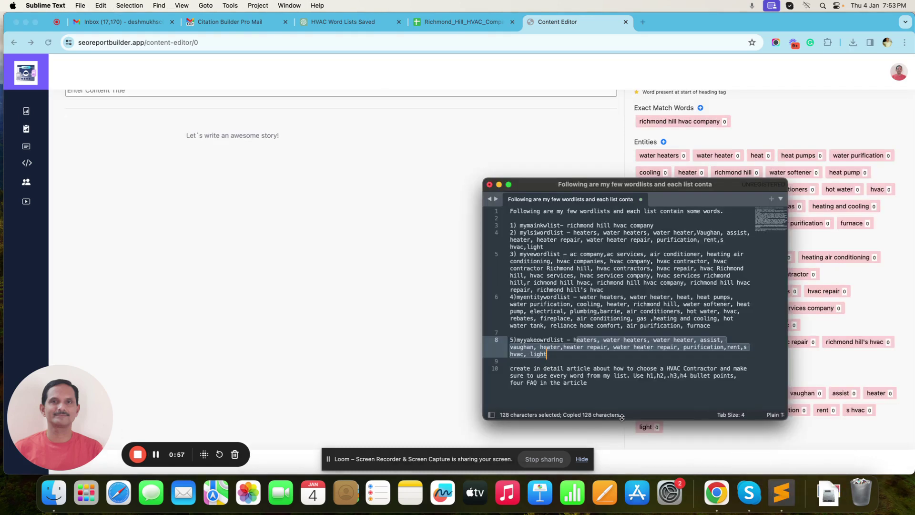
click(463, 380)
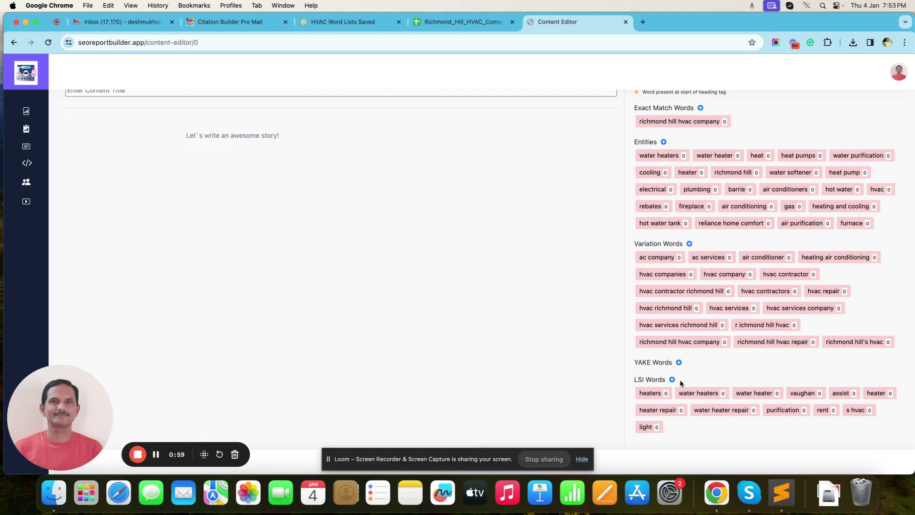
click(781, 493)
click(588, 339)
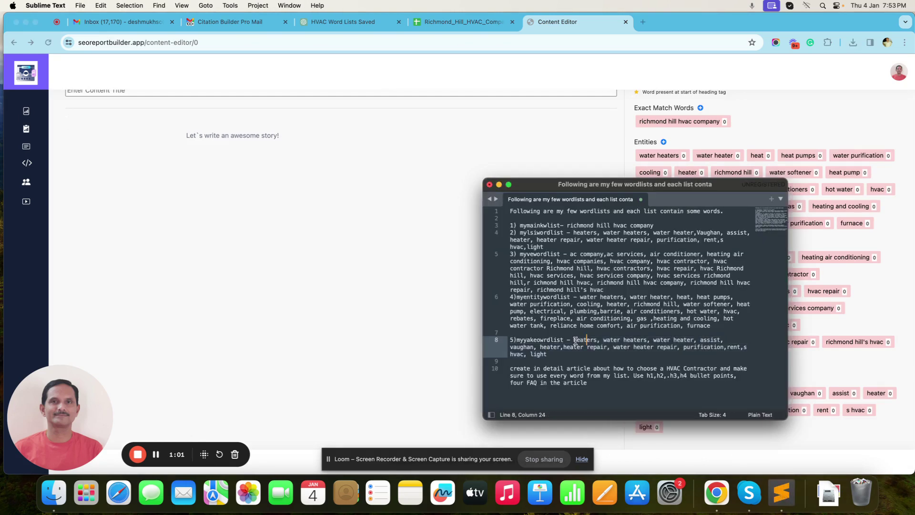
drag(574, 340, 580, 353)
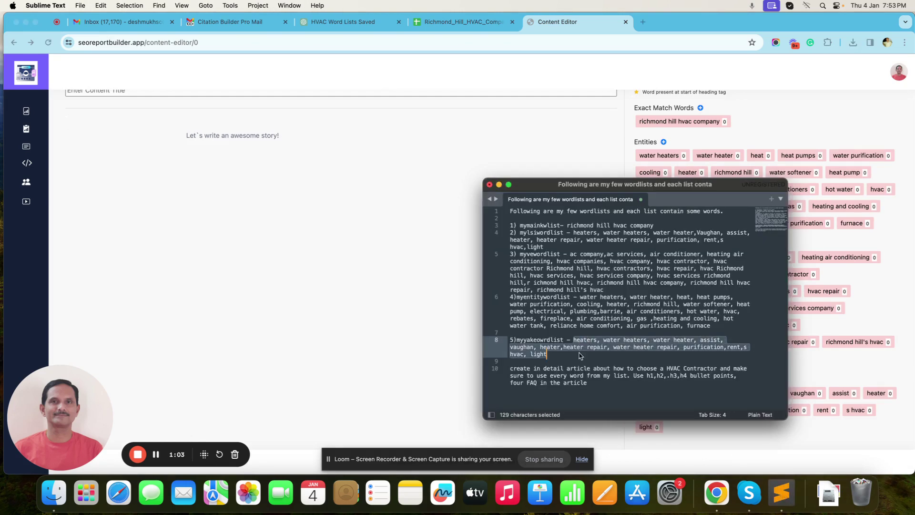
key(super+c)
click(441, 359)
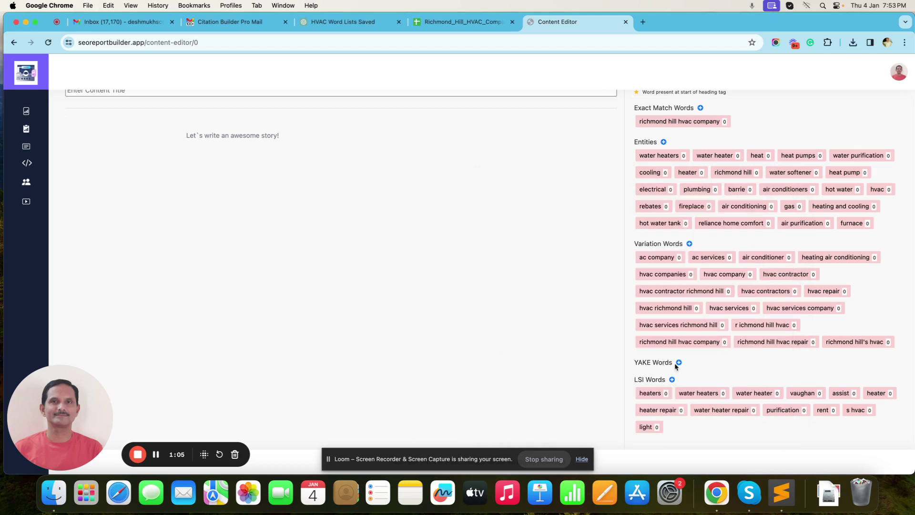
click(678, 362)
key(super+v)
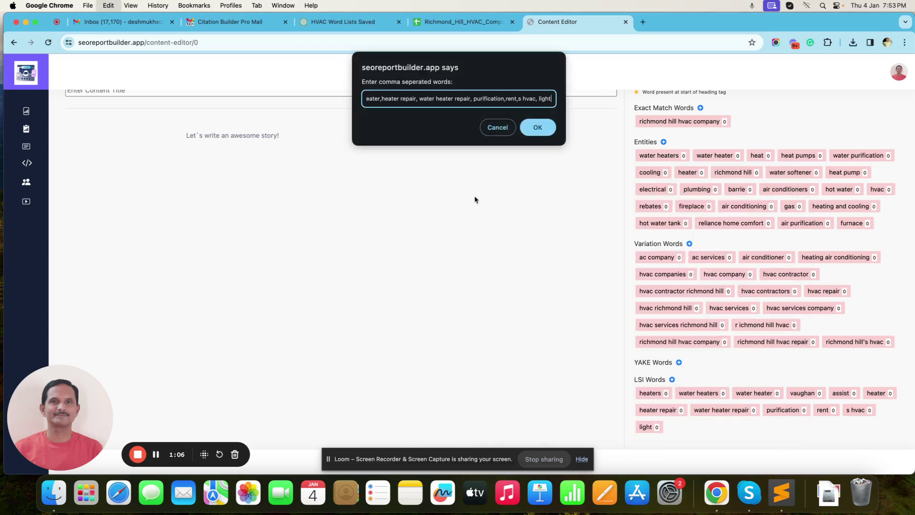
click(537, 127)
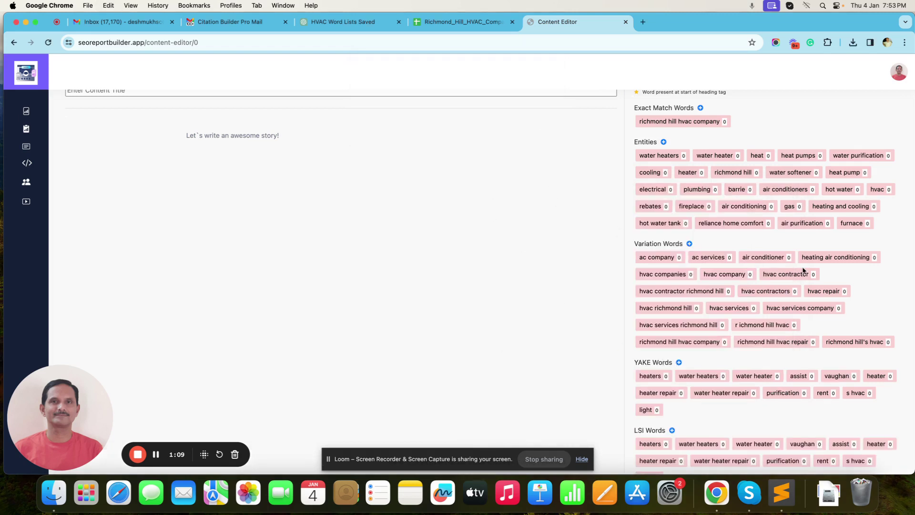
Generate AI text using the entire Sublime Text note, including the word lists and HVAC contractor article instructions, as the prompt
scroll(803, 270, down, 3)
scroll(803, 270, up, 5)
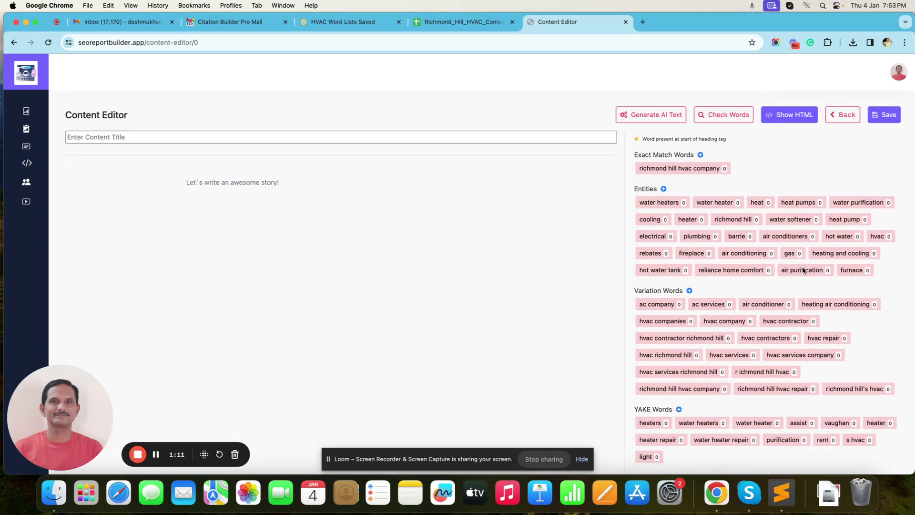
click(663, 116)
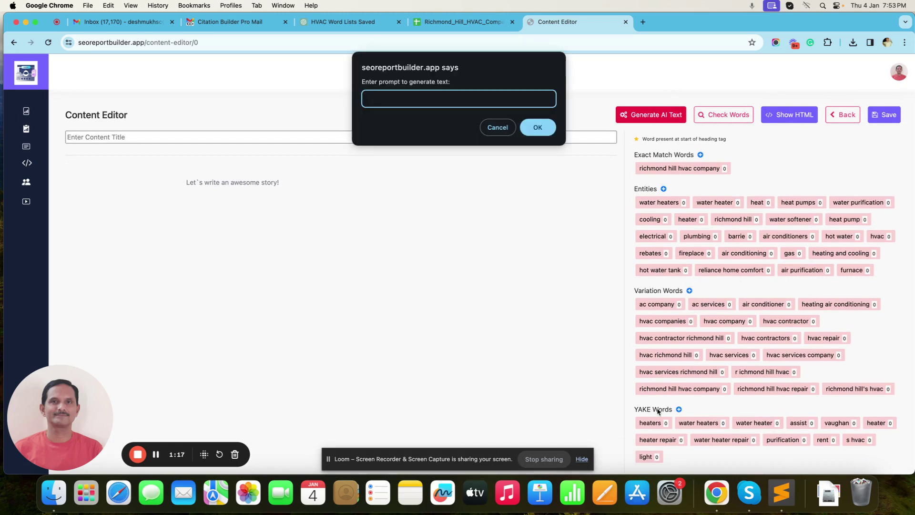
click(784, 492)
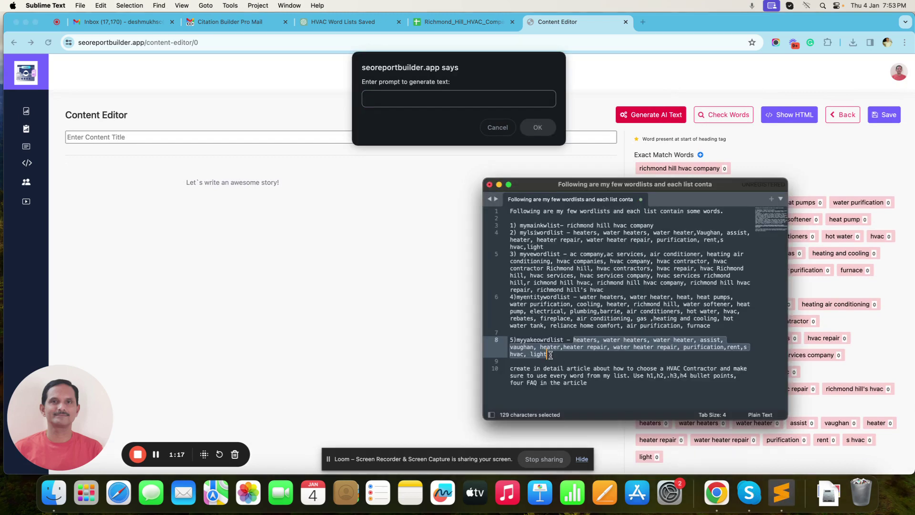
key(super+a)
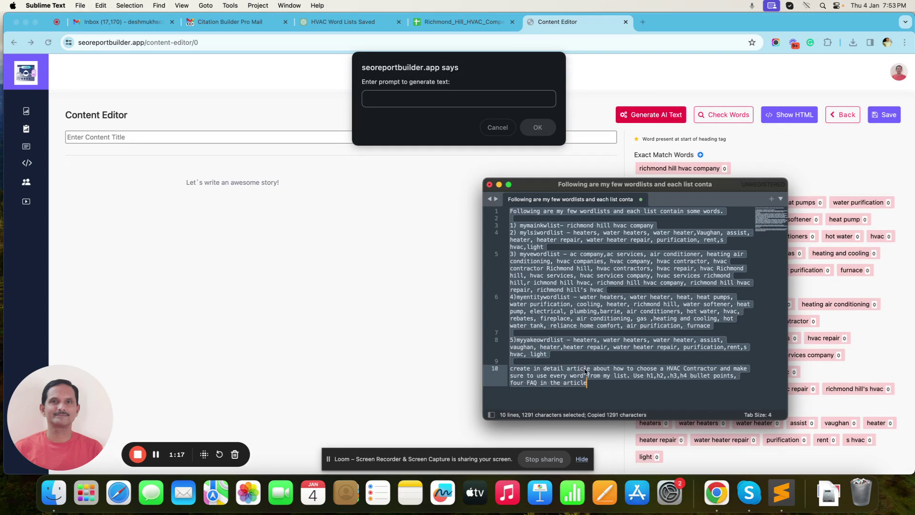
click(417, 98)
key(super+v)
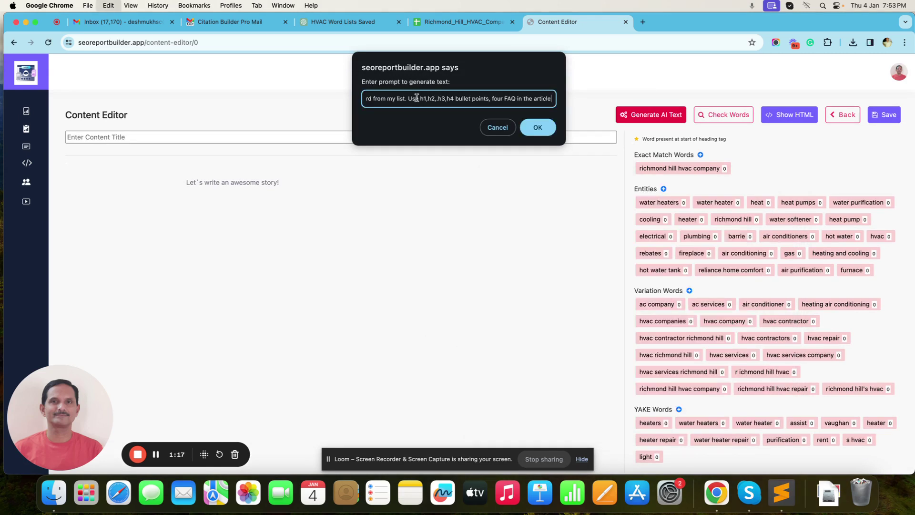
click(539, 128)
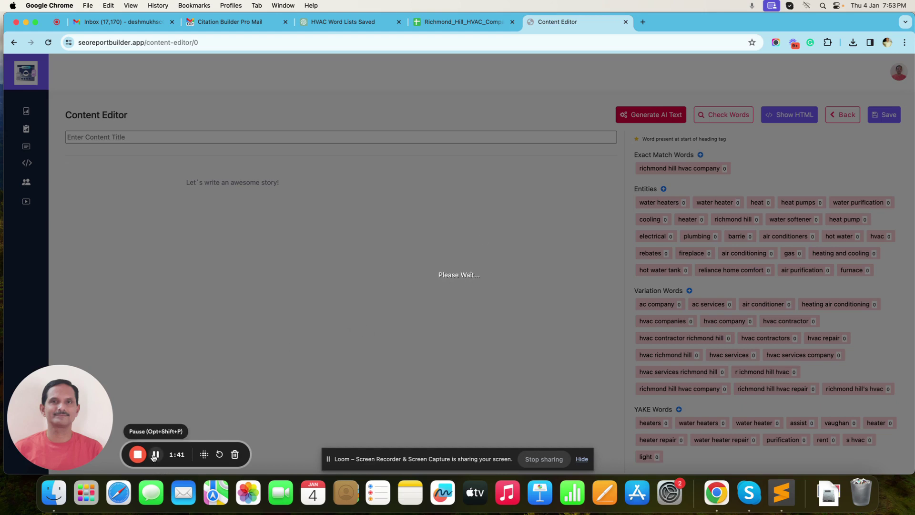
Skim the generated article, run Check Words on it, and review the matches across all word lists
scroll(262, 383, down, 15)
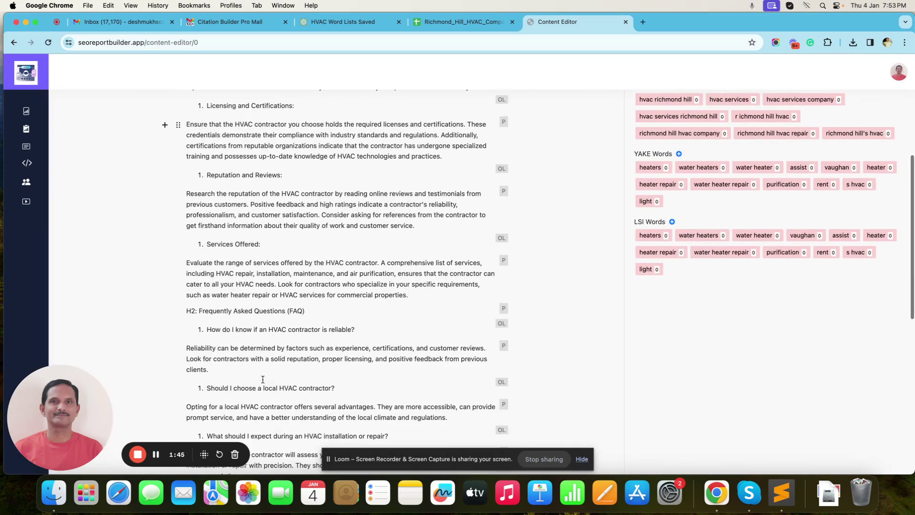
scroll(262, 379, up, 15)
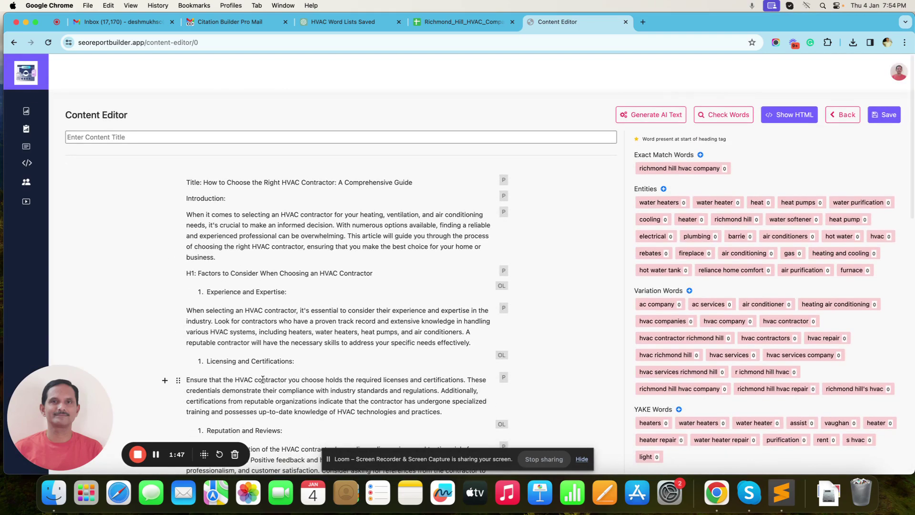
click(717, 120)
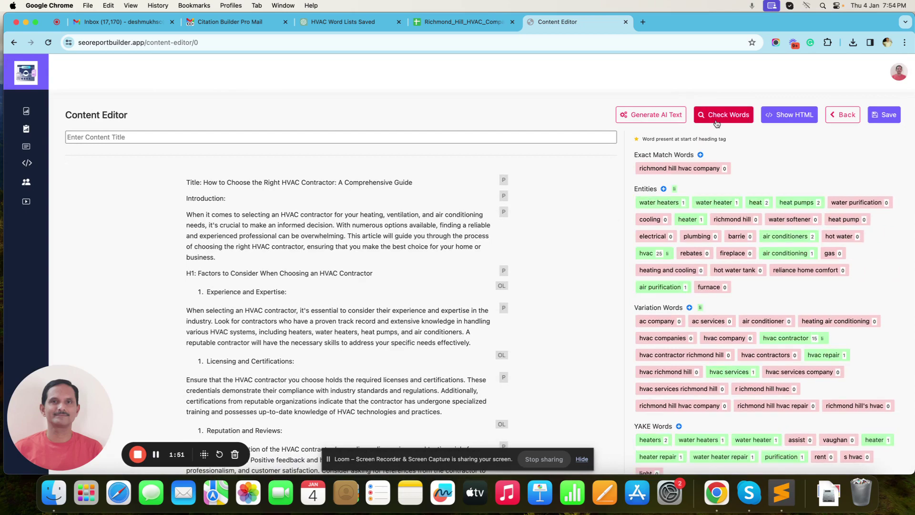
scroll(700, 247, down, 5)
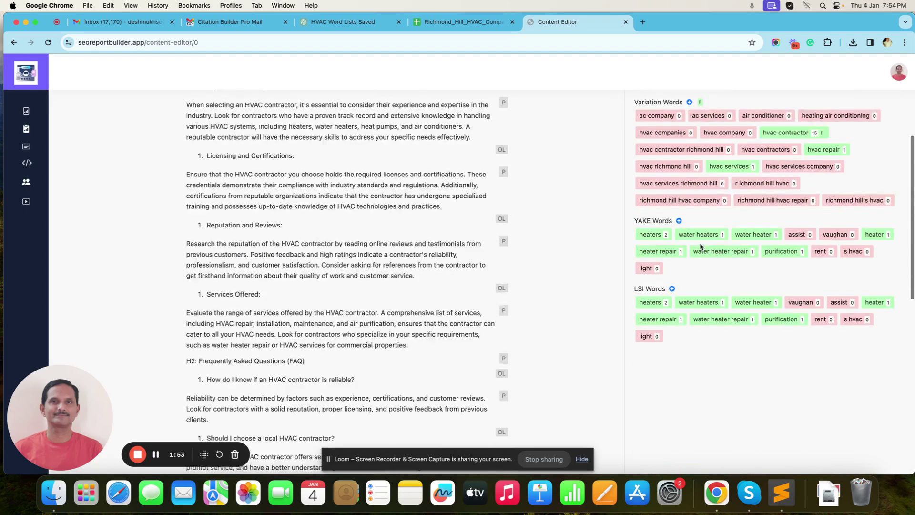
scroll(700, 247, up, 5)
scroll(700, 247, down, 1)
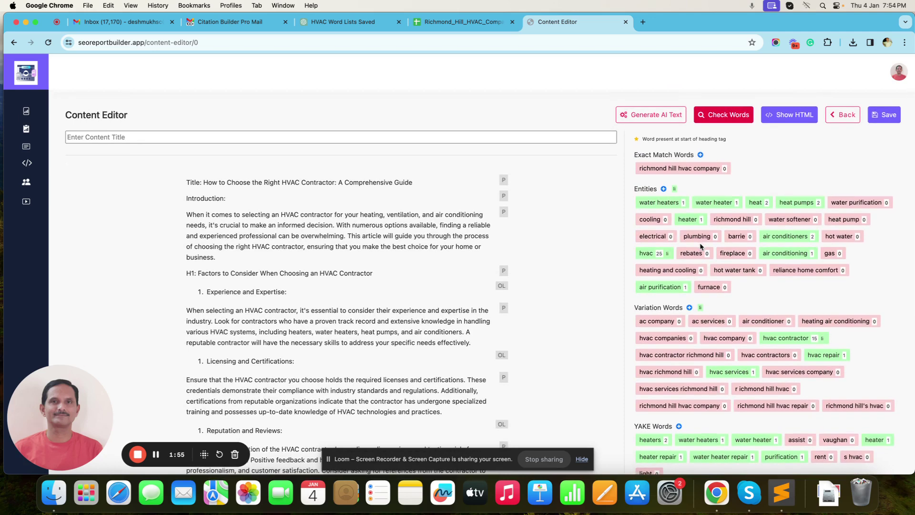
Insert a heading block below the article's first line and move the text "Title: How to Choose the Right HVAC Contractor: A Comprehensive Guide" into it
click(212, 183)
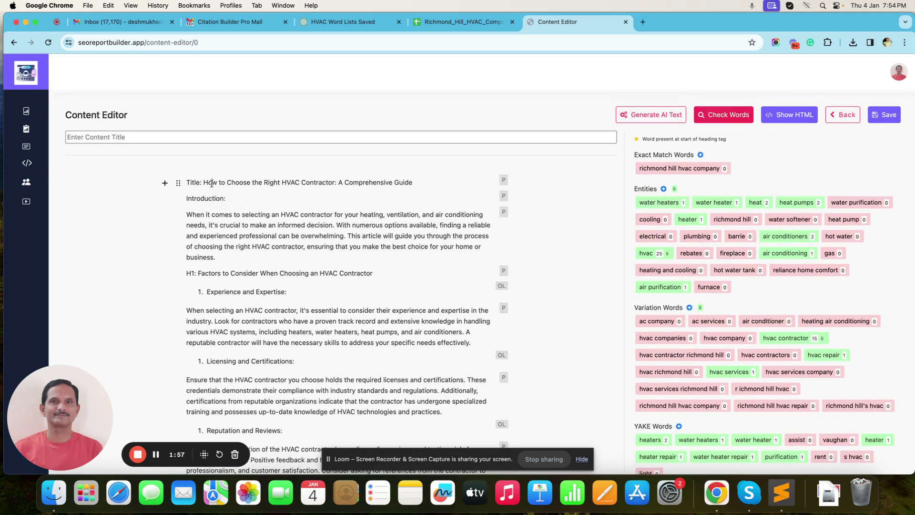
drag(204, 184, 413, 185)
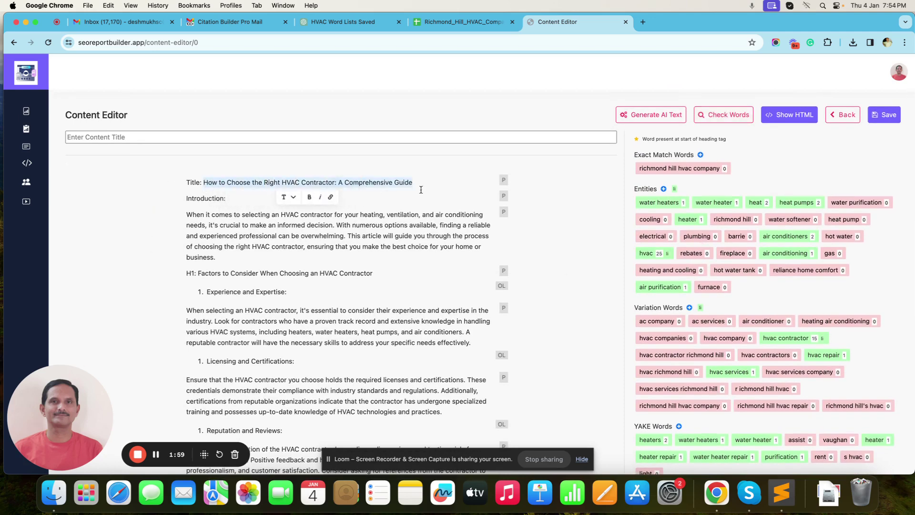
click(194, 184)
click(165, 183)
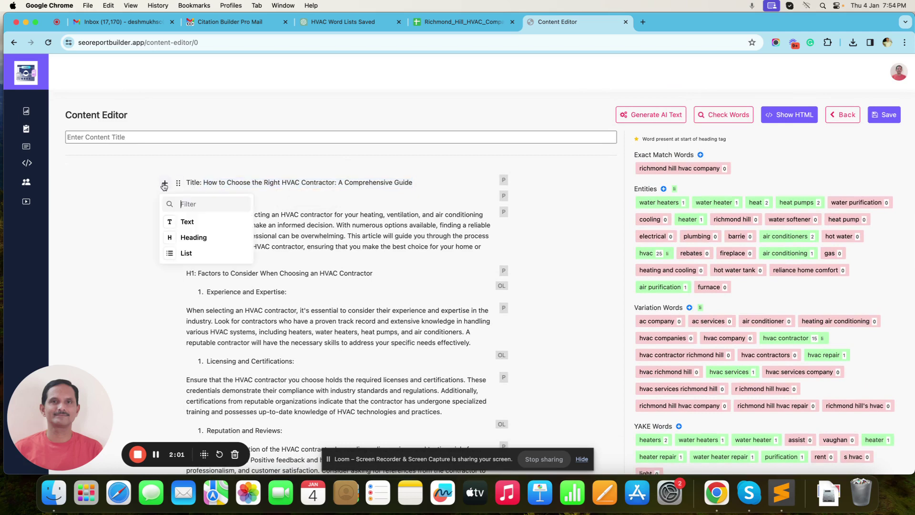
click(194, 237)
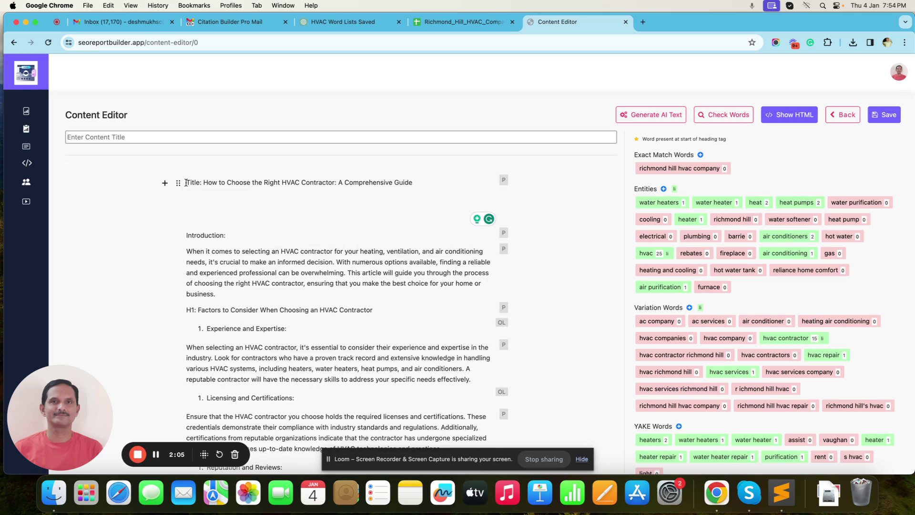
drag(186, 183, 414, 188)
key(super+x)
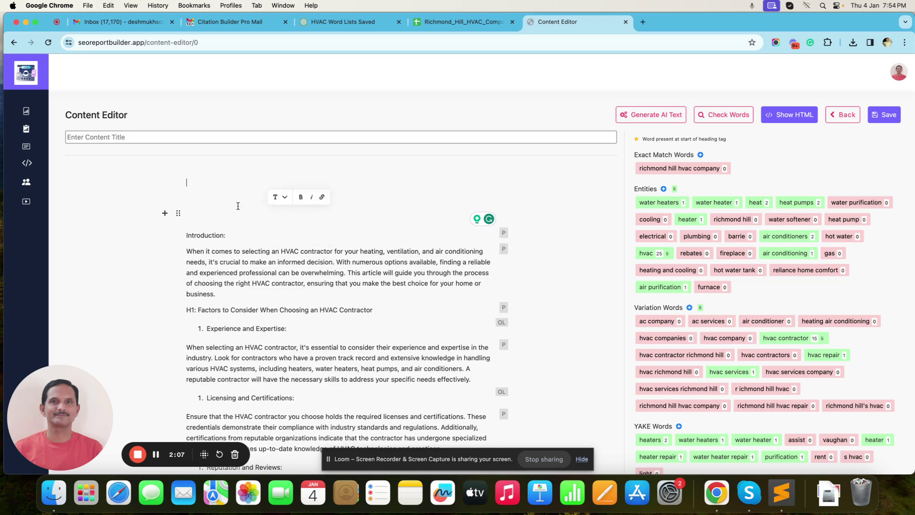
key(super+v)
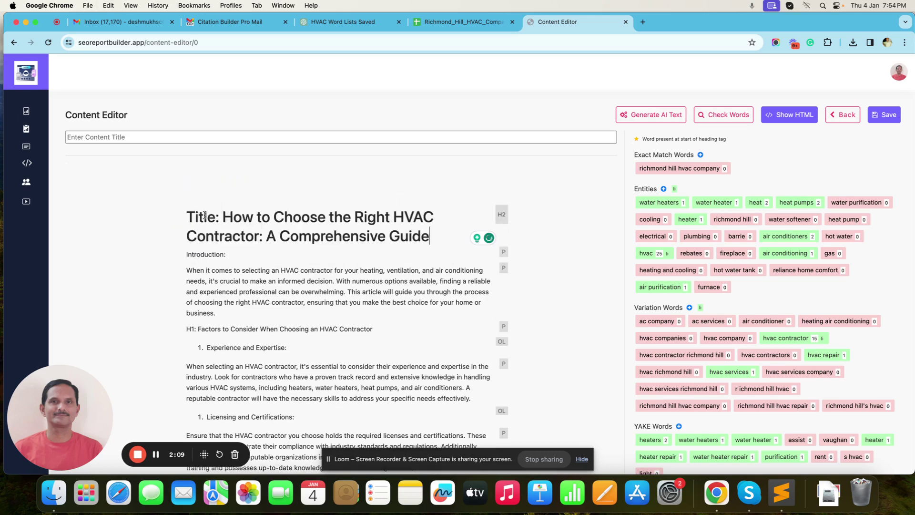
Run Check Words with the H2 title in place and review the word-list matches and the article through to its end
click(737, 117)
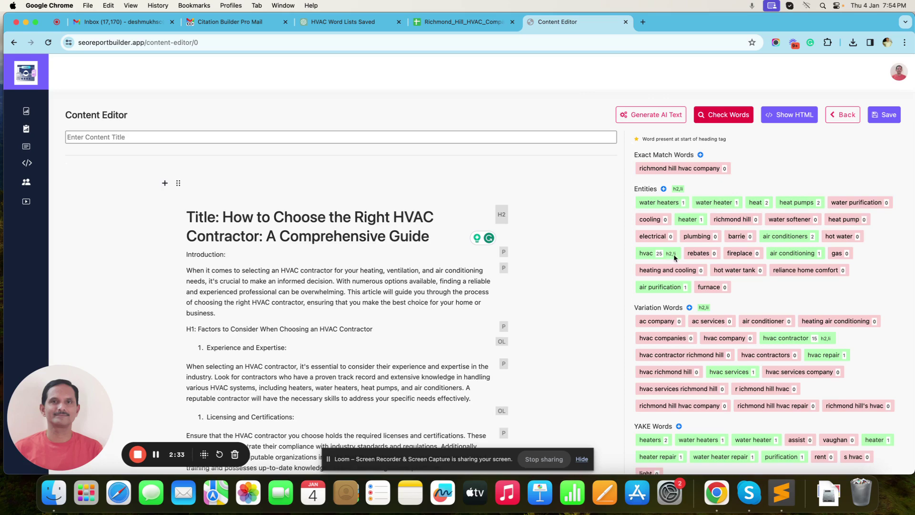
scroll(674, 257, down, 10)
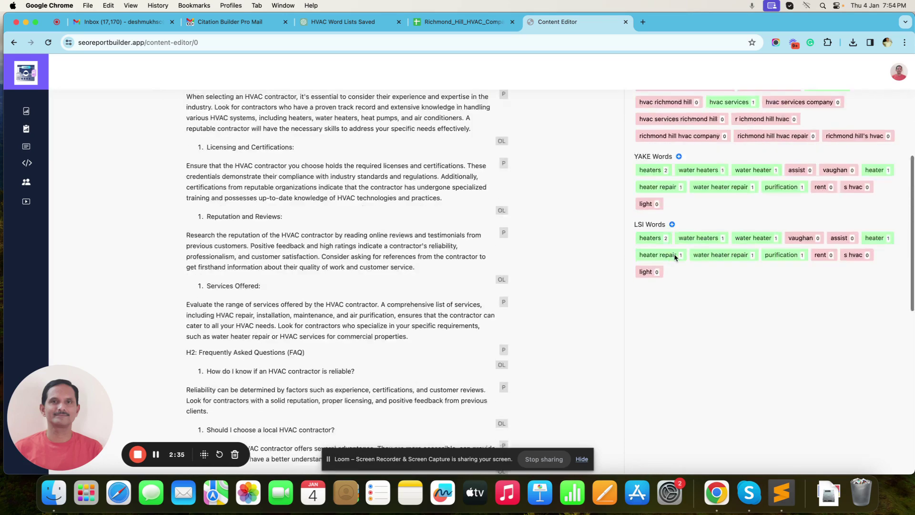
scroll(673, 255, down, 7)
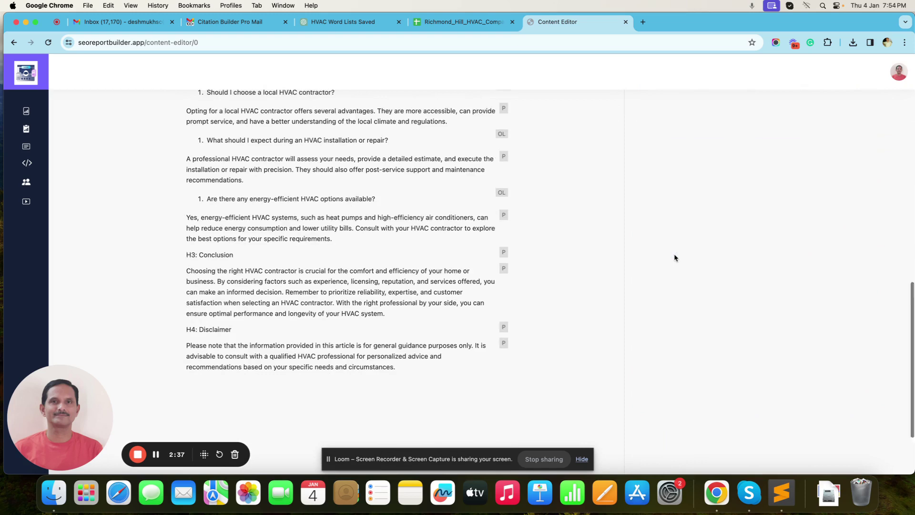
scroll(674, 255, up, 9)
scroll(674, 257, up, 7)
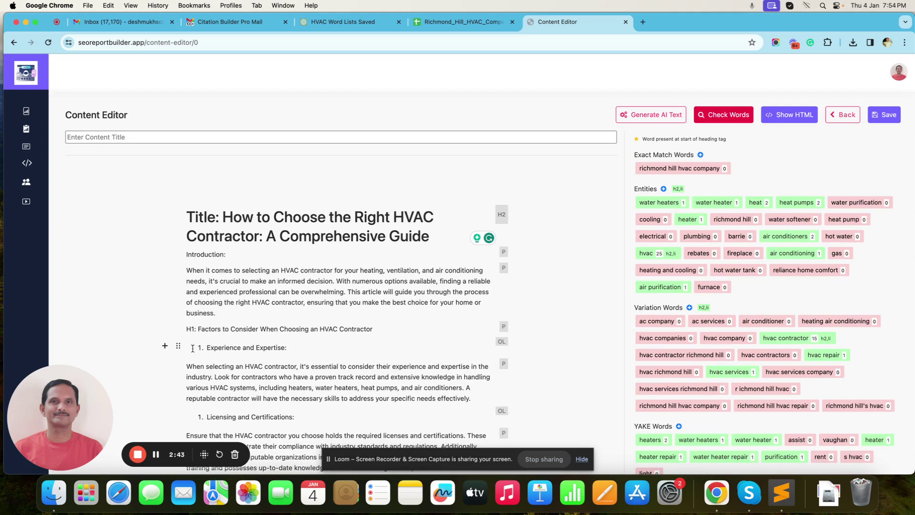
click(165, 347)
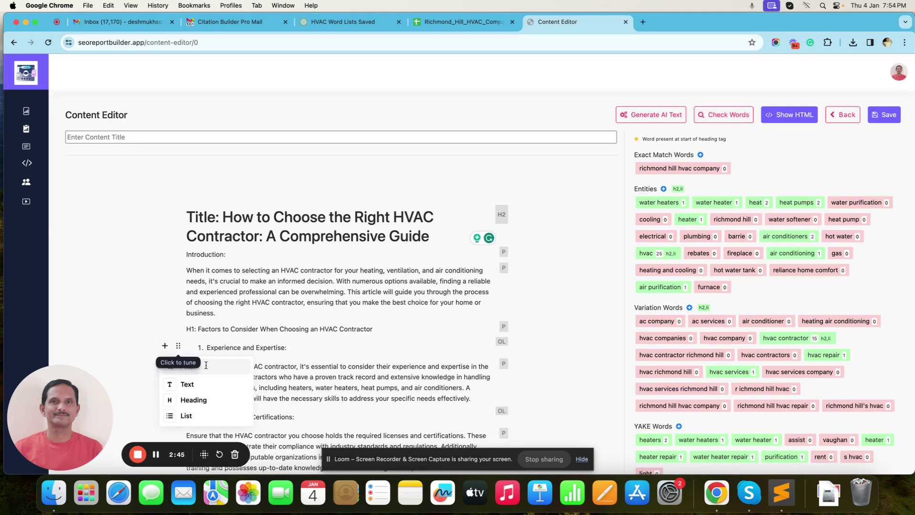
click(232, 340)
drag(376, 330, 199, 329)
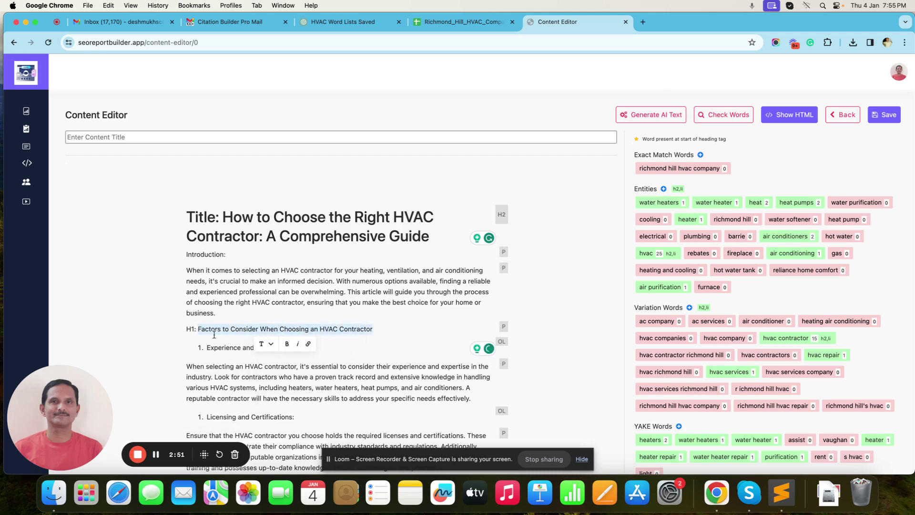
Insert a Heading 3 block below the "H1:" line and move the text "Factors to Consider When Choosing an HVAC Contractor" into it
click(165, 329)
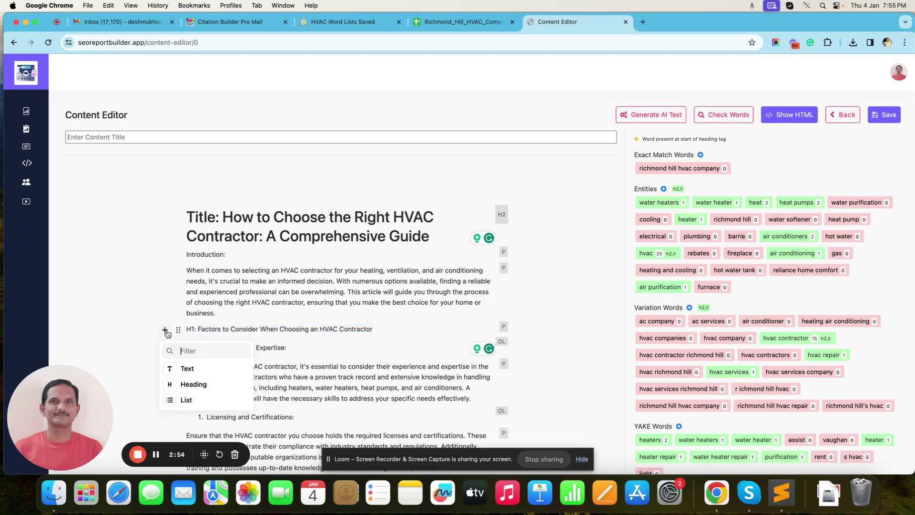
click(191, 384)
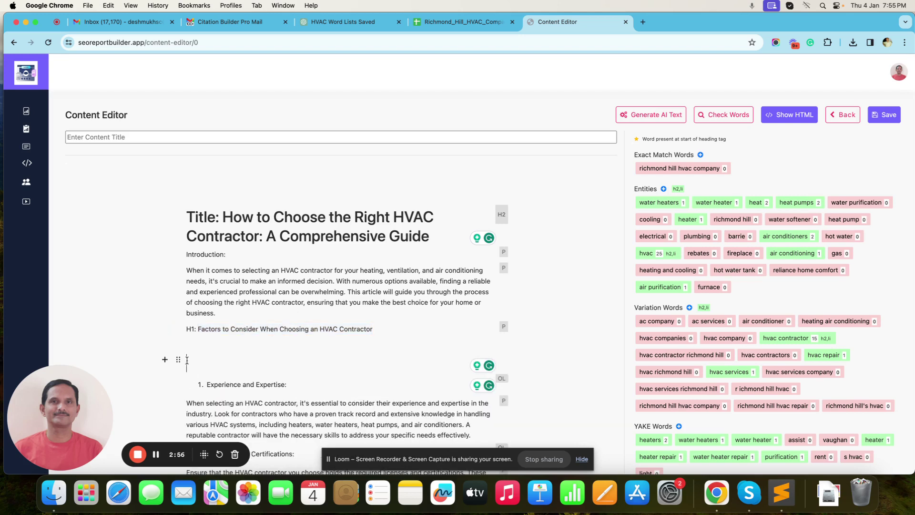
click(178, 360)
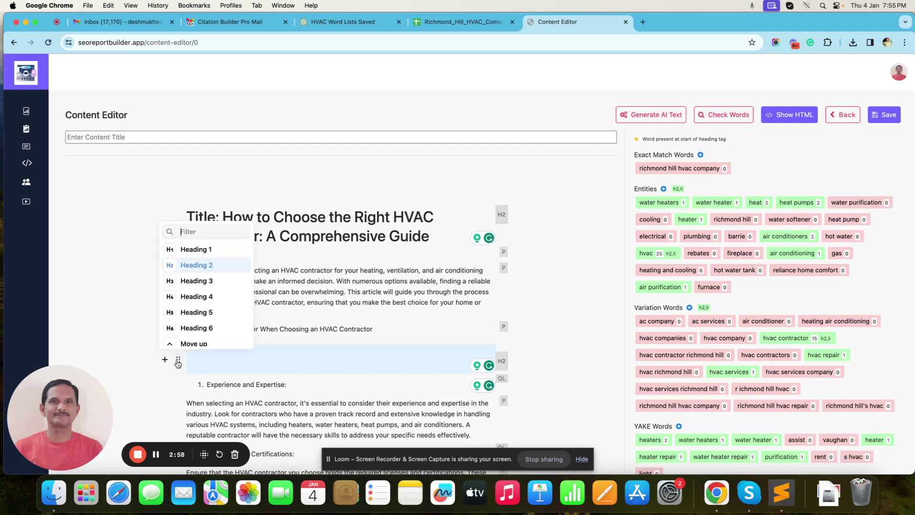
click(208, 282)
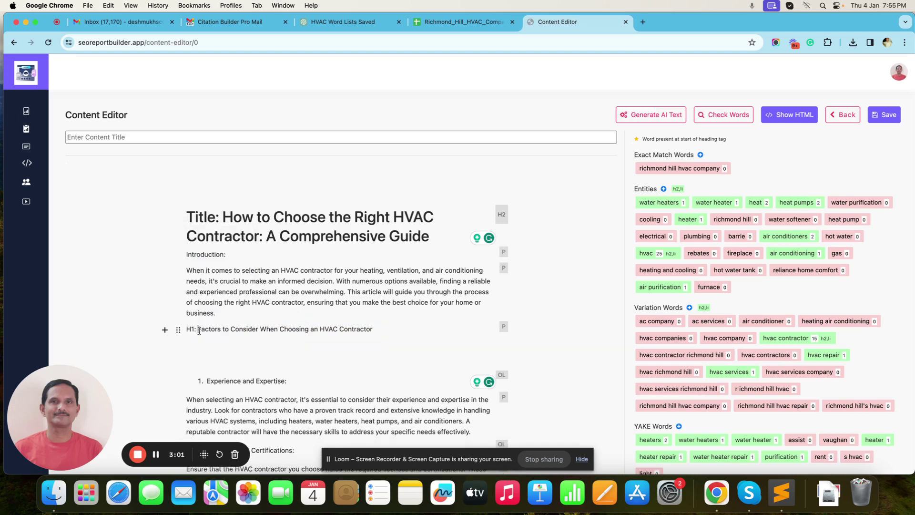
drag(199, 330, 373, 332)
key(super+x)
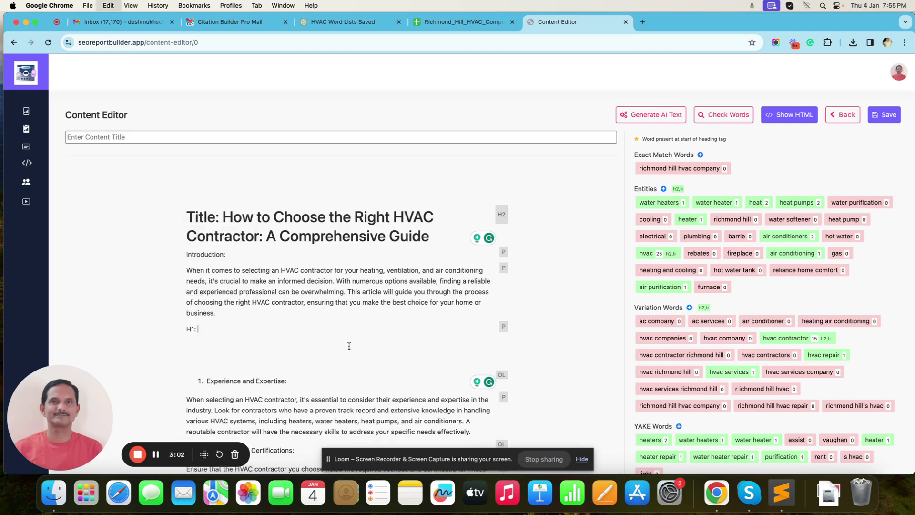
click(227, 356)
key(super+v)
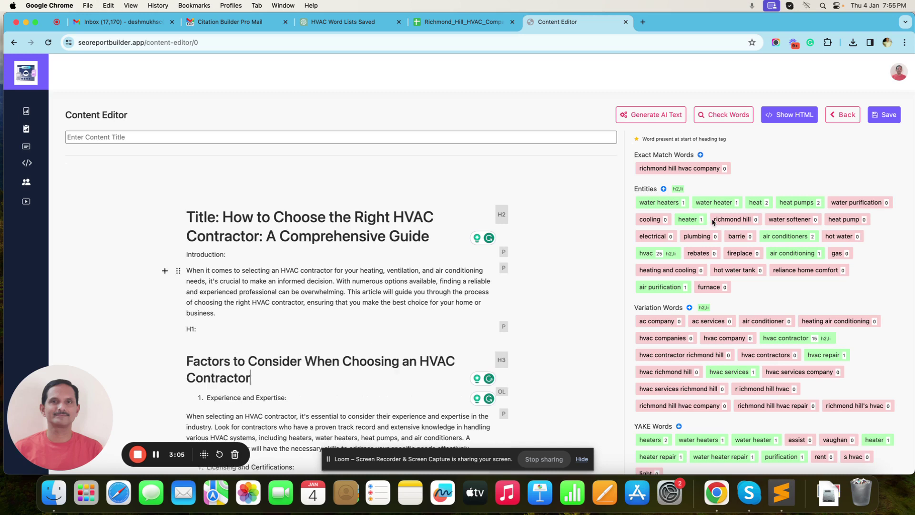
Rerun Check Words with the H3 heading added and look through the article and word-list matches
click(722, 118)
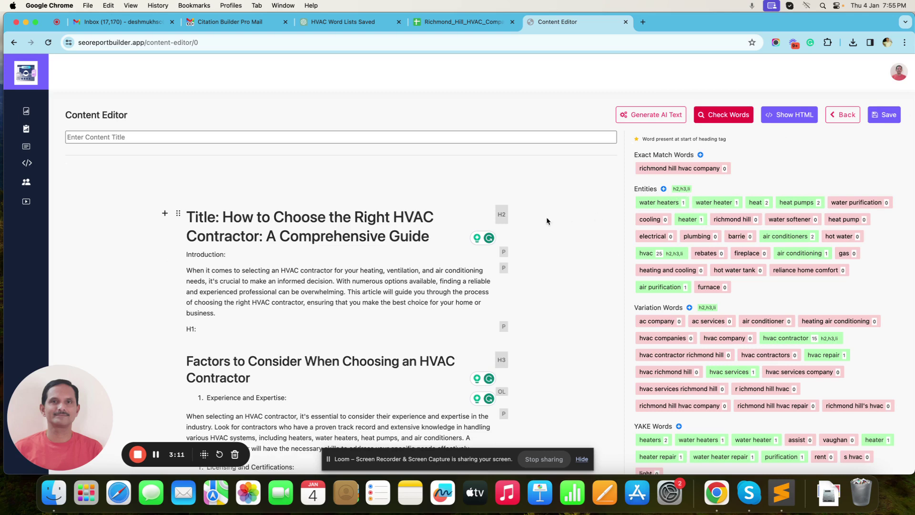
scroll(516, 223, down, 10)
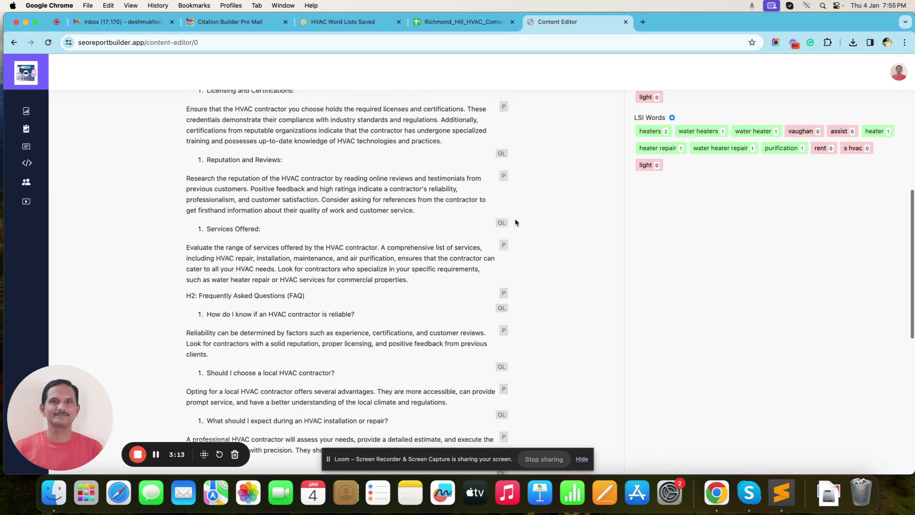
scroll(516, 223, down, 10)
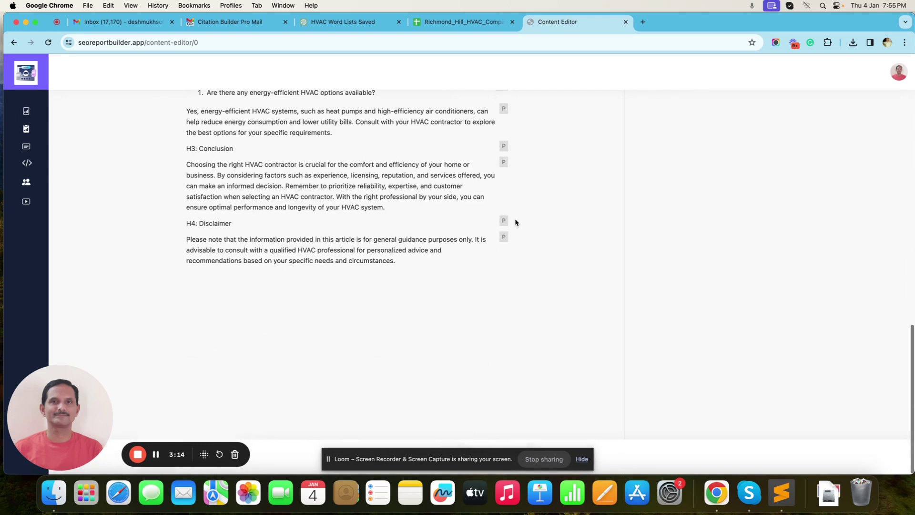
scroll(516, 222, up, 20)
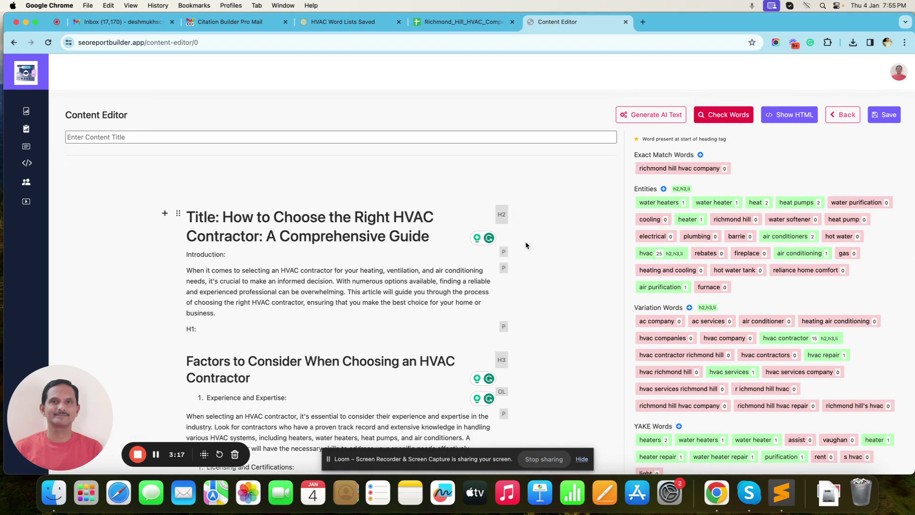
Show the article's HTML code, skim its markup, and close the Editor Content view
click(789, 120)
scroll(397, 277, down, 15)
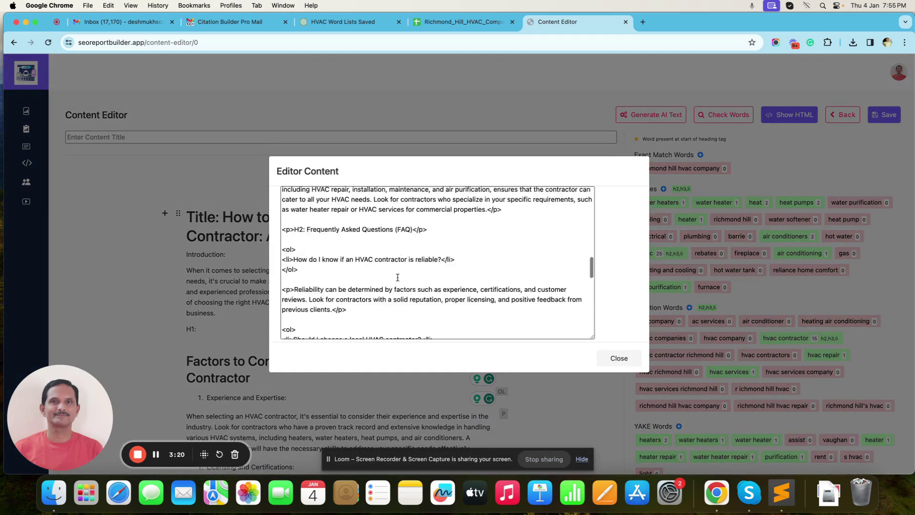
click(612, 361)
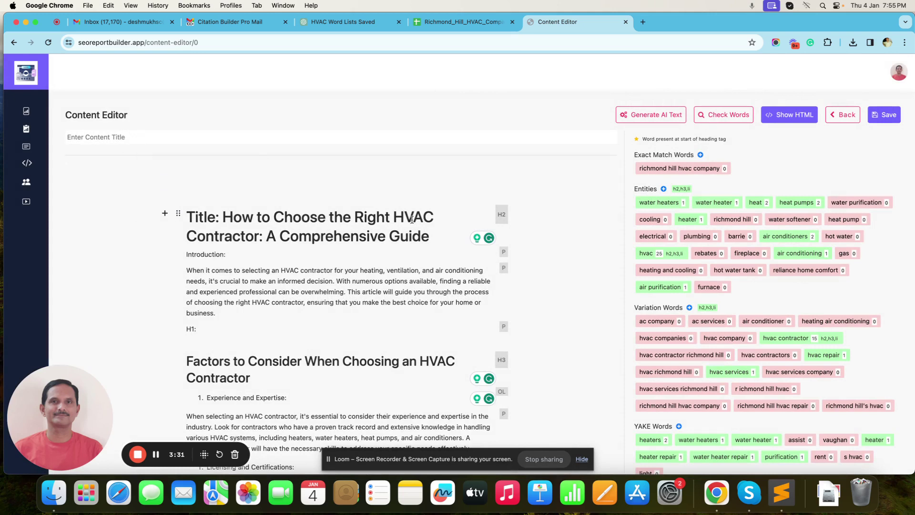
Copy "HVAC Contractor" from the article's title heading into the content title and save the content
drag(394, 218, 310, 239)
drag(242, 232, 261, 234)
click(153, 139)
key(cmd+v)
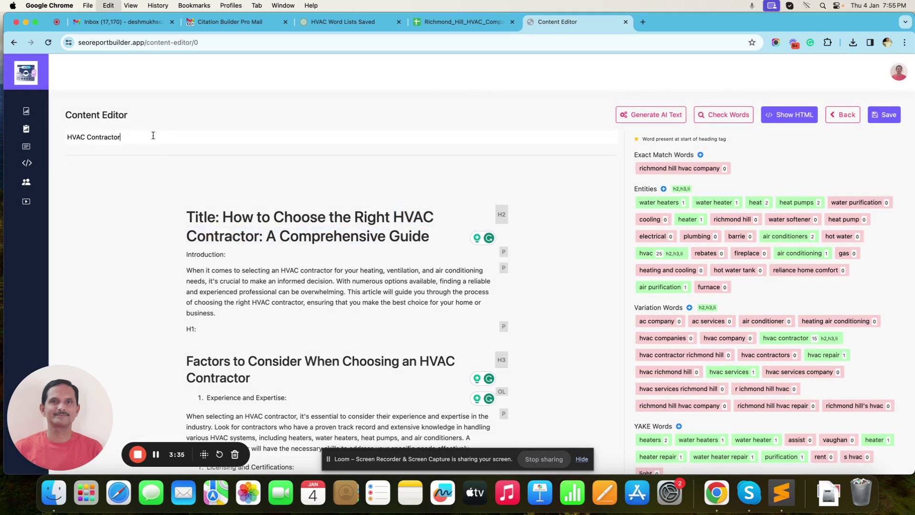
click(886, 120)
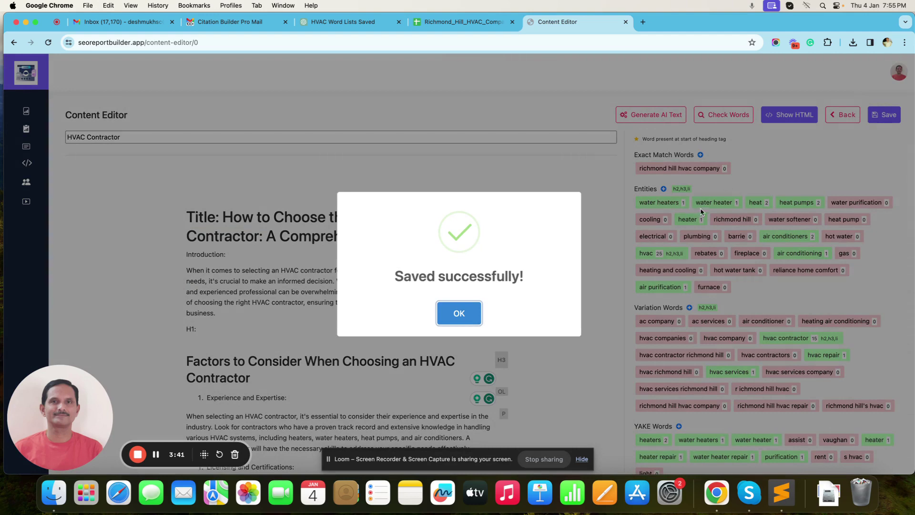
click(459, 313)
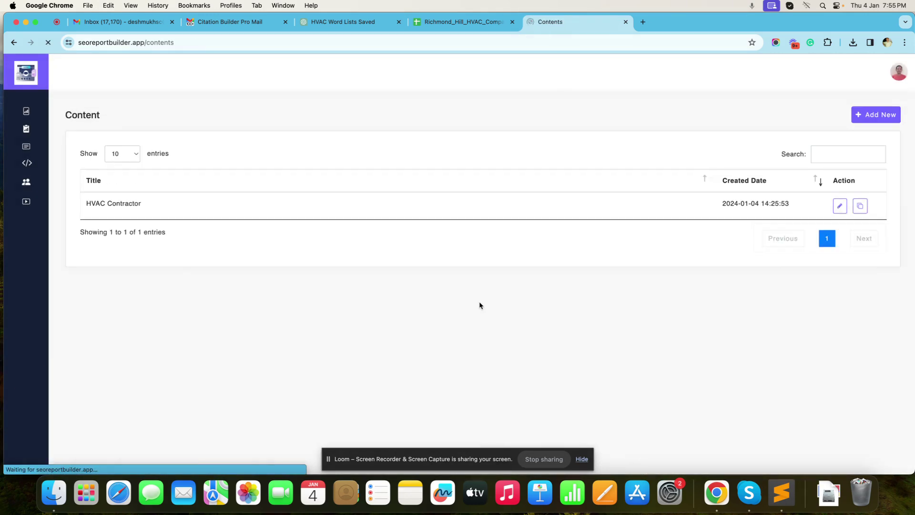